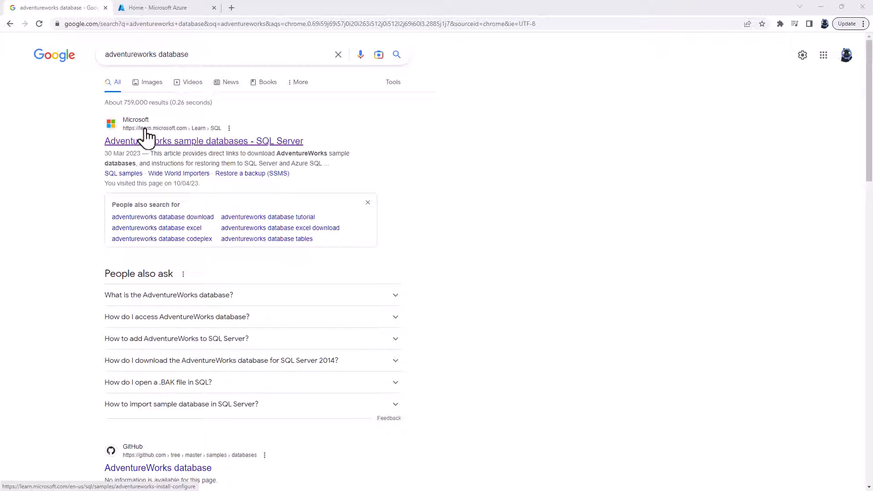
Step: Open Microsoft's AdventureWorks sample databases article from the search results and go to its Download backup files section
left_click(182, 141)
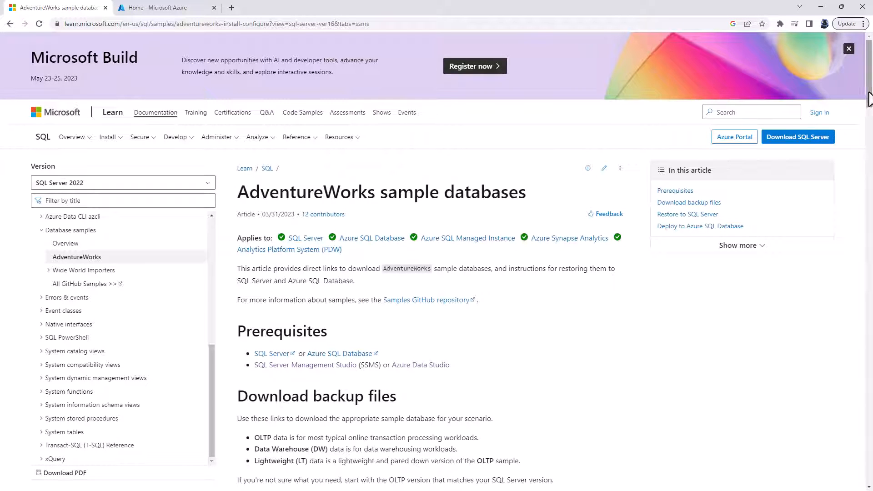
left_click_drag(869, 98, 869, 105)
scroll(869, 104, "down", 3)
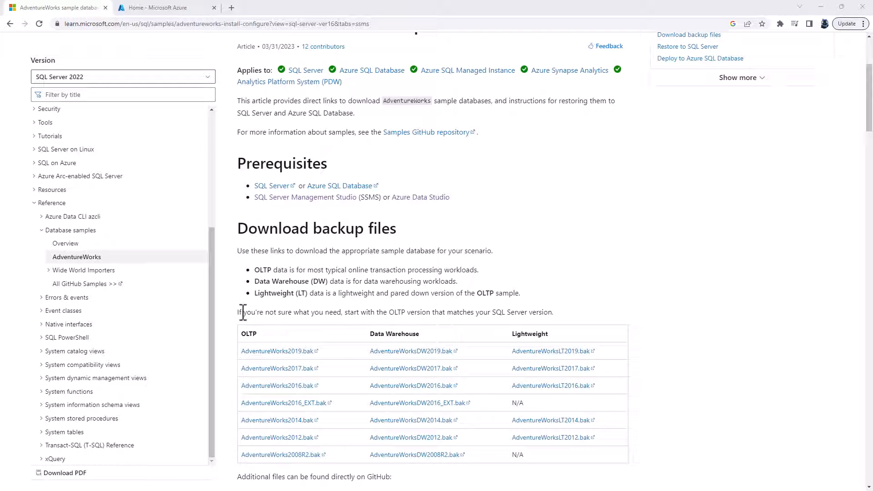
Step: Examine the advice on choosing a version and the OLTP, Data Warehouse and Lightweight columns of the backup files table
left_click_drag(238, 312, 328, 313)
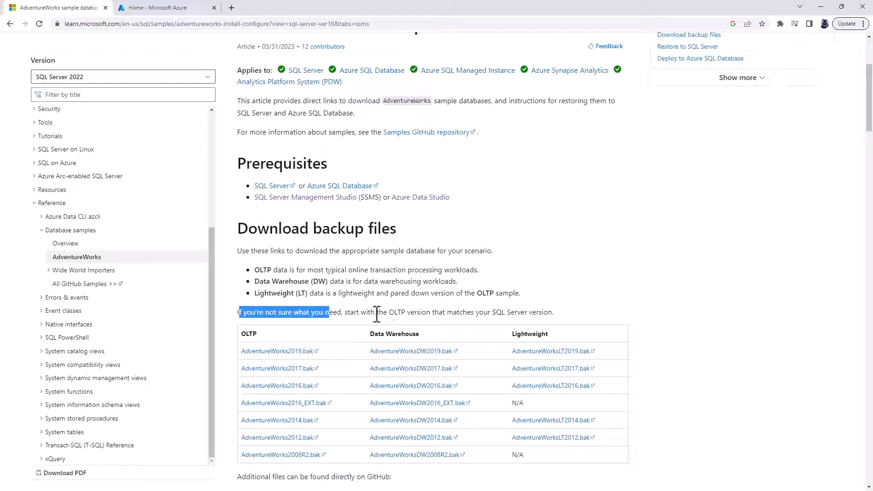
left_click(249, 335)
double_click(250, 335)
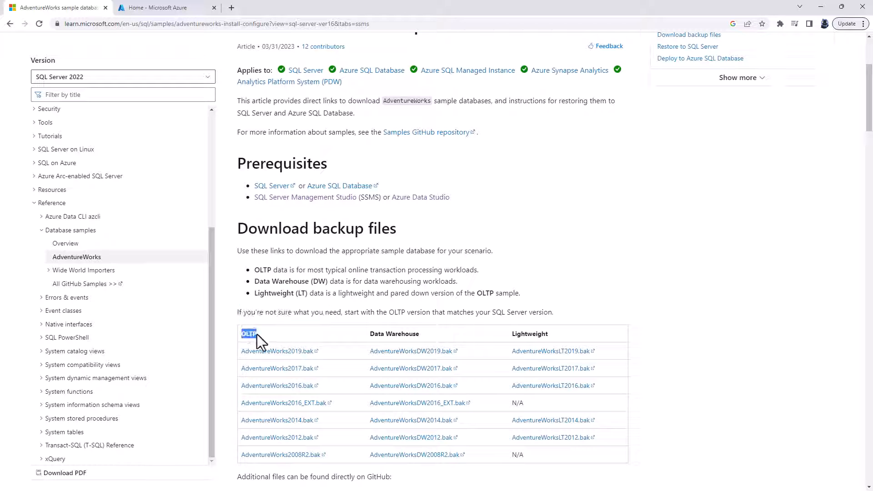
left_click_drag(491, 313, 555, 312)
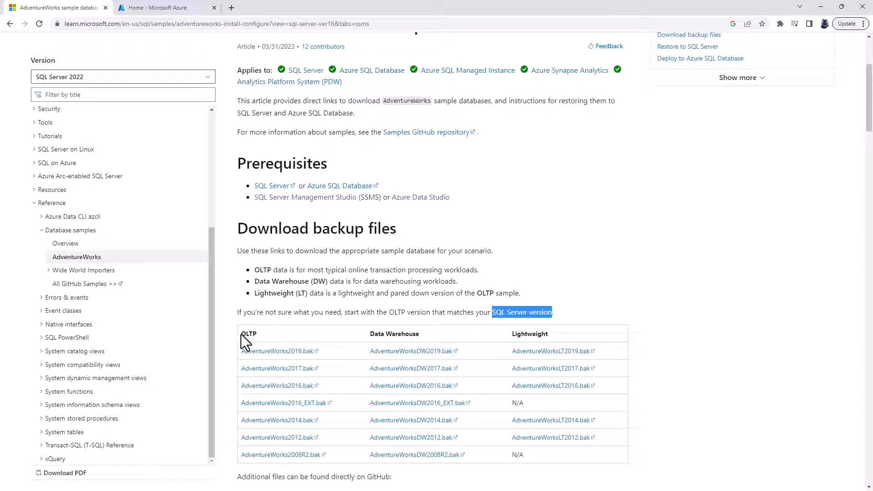
left_click_drag(241, 334, 258, 334)
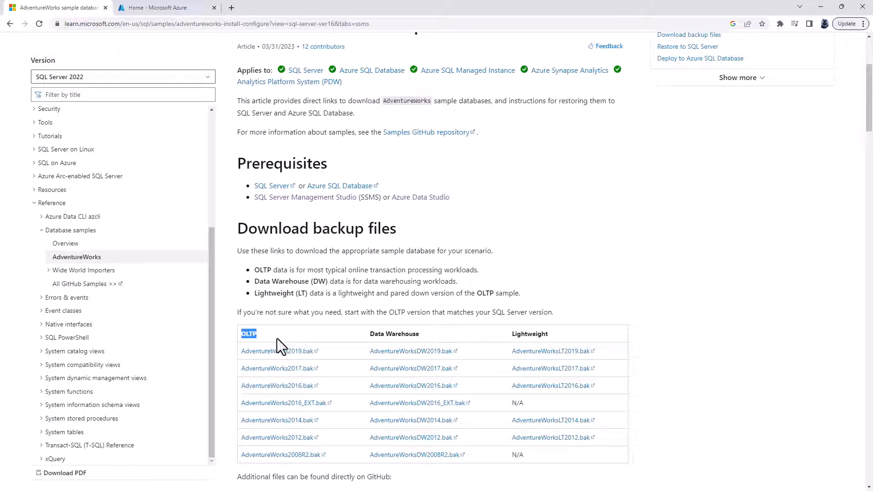
left_click_drag(370, 333, 420, 335)
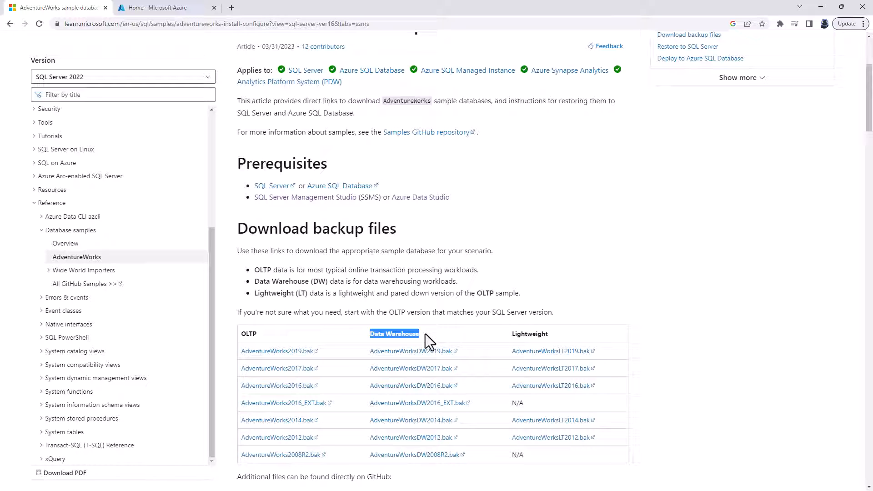
left_click_drag(513, 333, 549, 335)
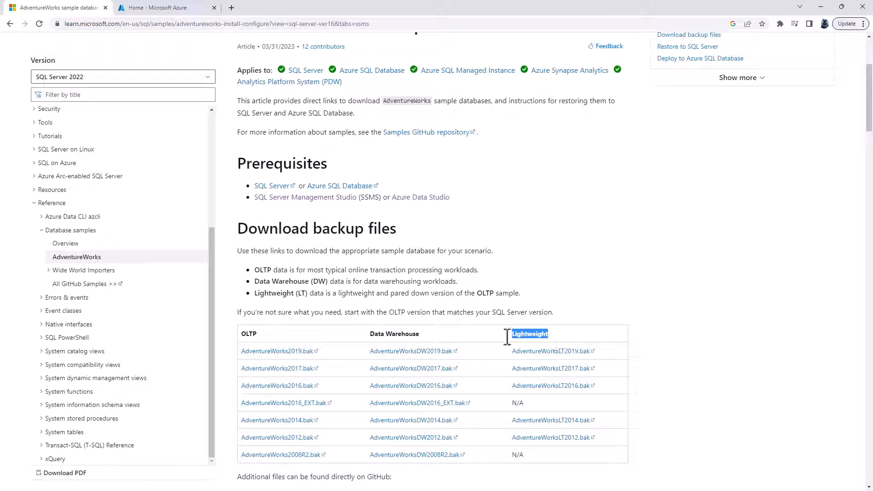
left_click_drag(258, 334, 248, 336)
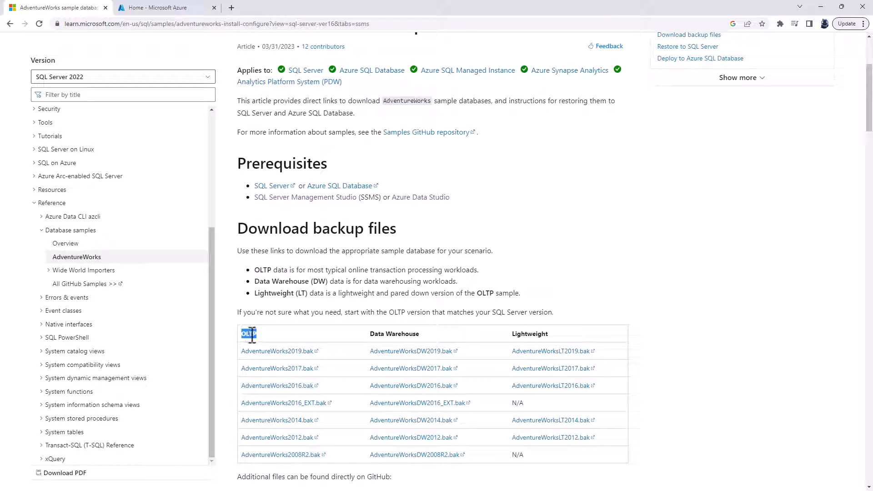
Step: Download the OLTP backup AdventureWorks2014.bak and copy the file from the Downloads folder
left_click(275, 420)
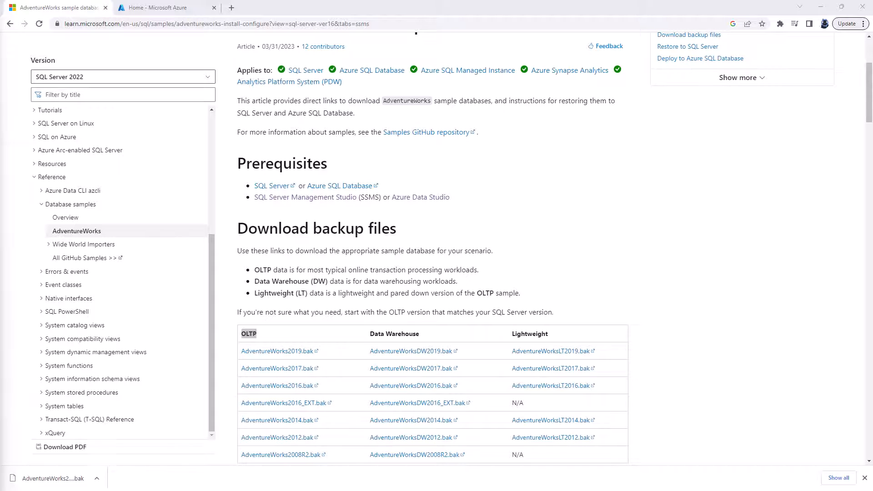
left_click_drag(596, 169, 620, 163)
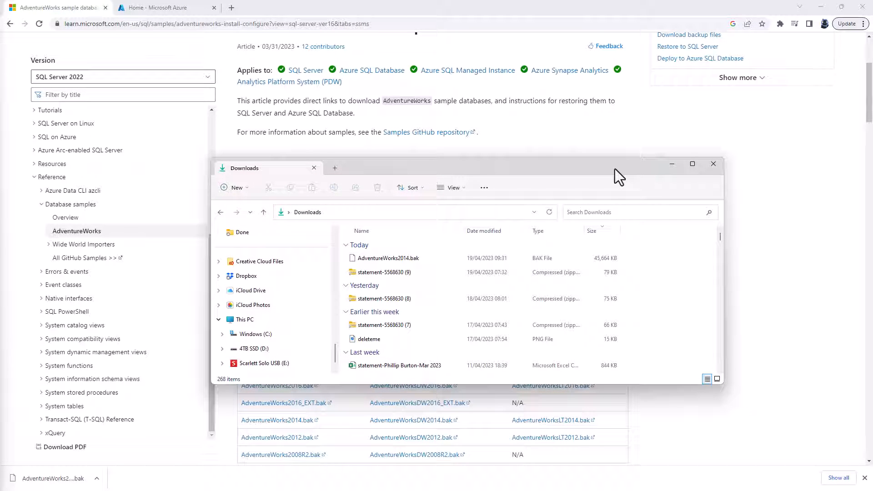
left_click(381, 259)
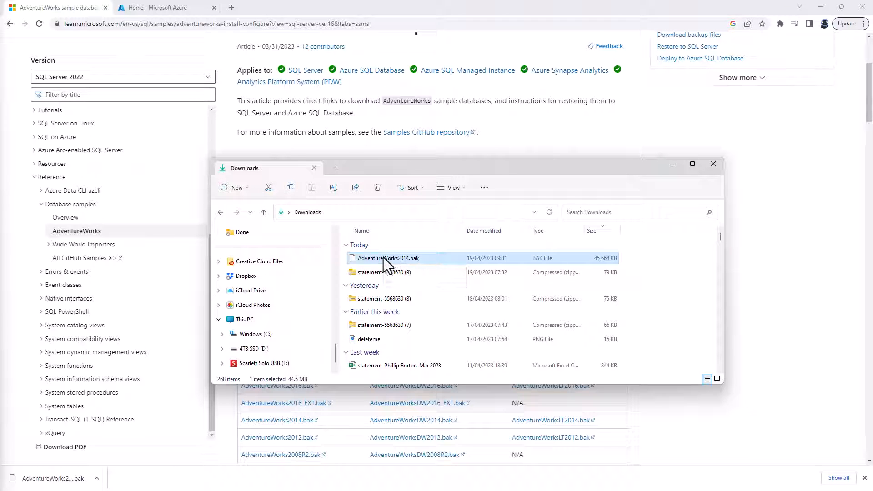
Step: Create a new folder named b in the root of the Windows (C:) drive
left_click(256, 335)
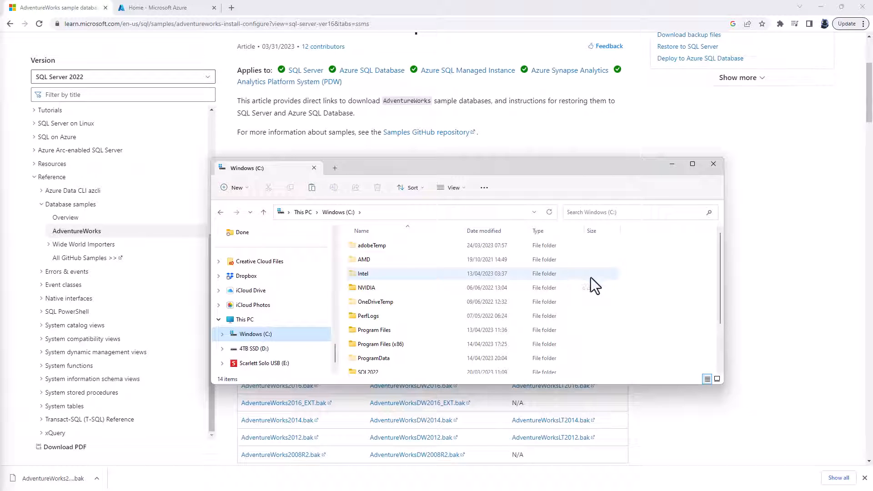
right_click(639, 258)
mouse_move(671, 350)
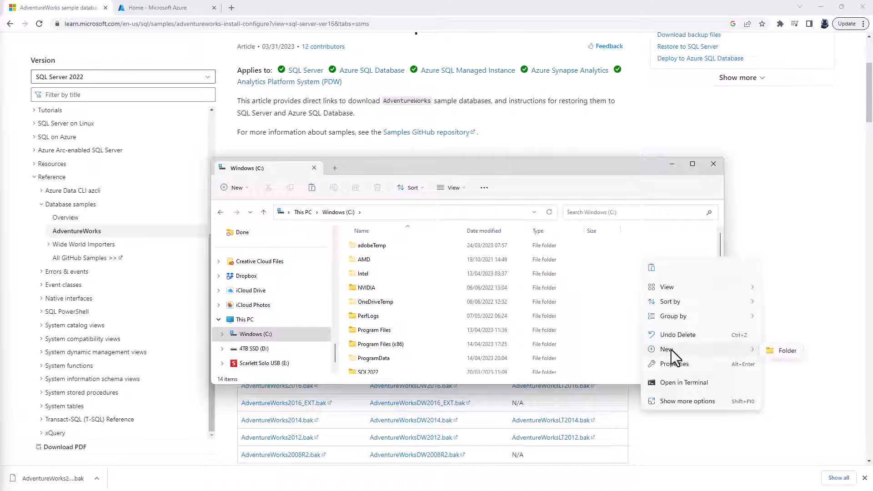
left_click(787, 351)
type("b")
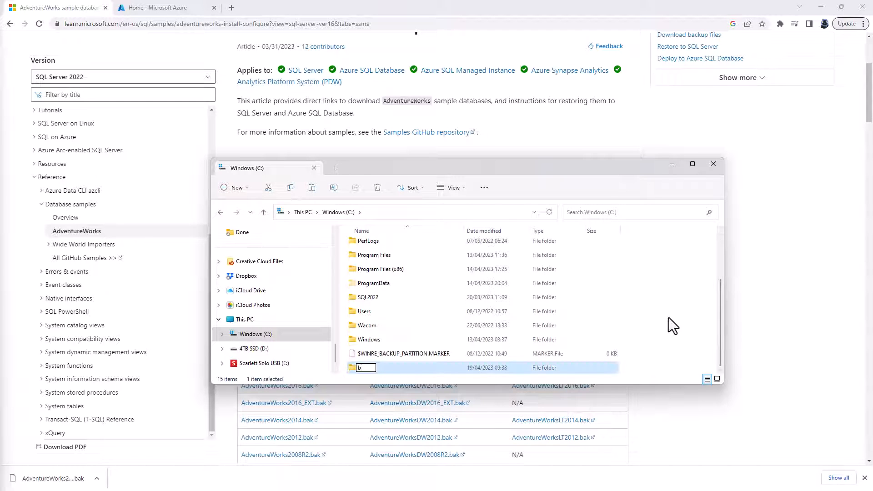
key("Return")
Step: Paste the copied AdventureWorks2014.bak file into the C:\b folder
double_click(364, 369)
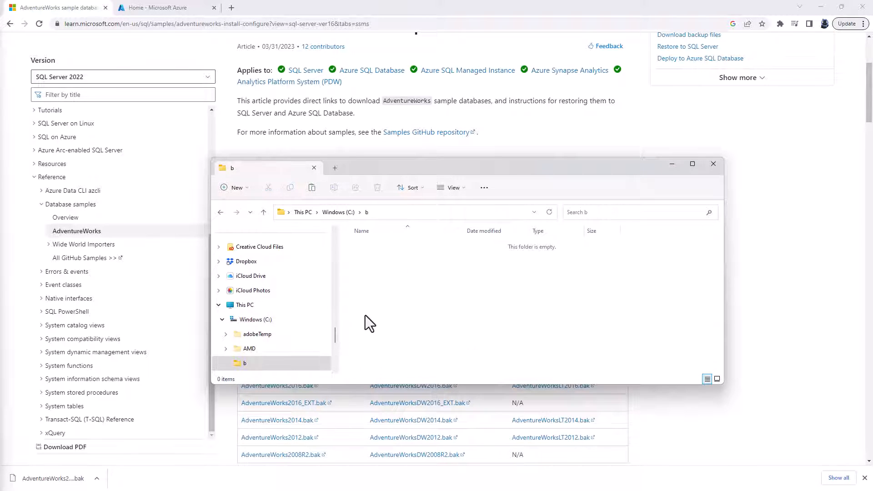
right_click(368, 260)
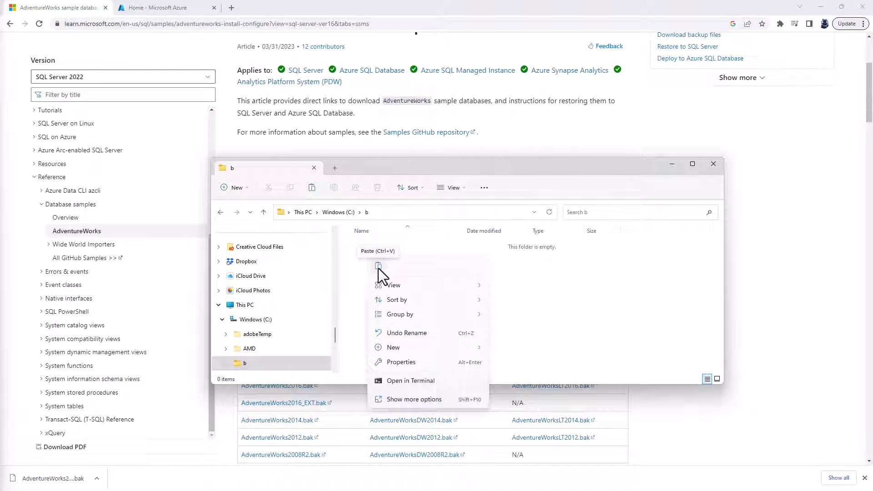
left_click(379, 266)
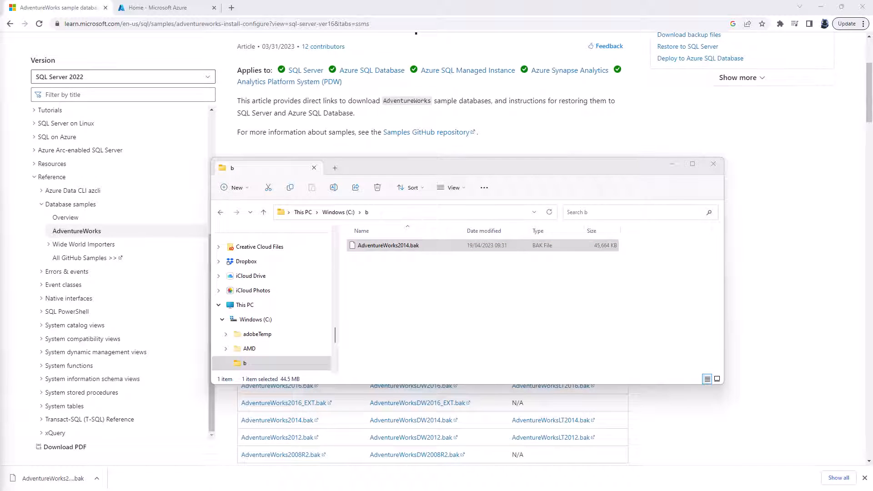
Step: Switch to SQL Server Management Studio, maximize it, and start Restore Database on the server's Databases folder
left_click_drag(0, 164, 475, 80)
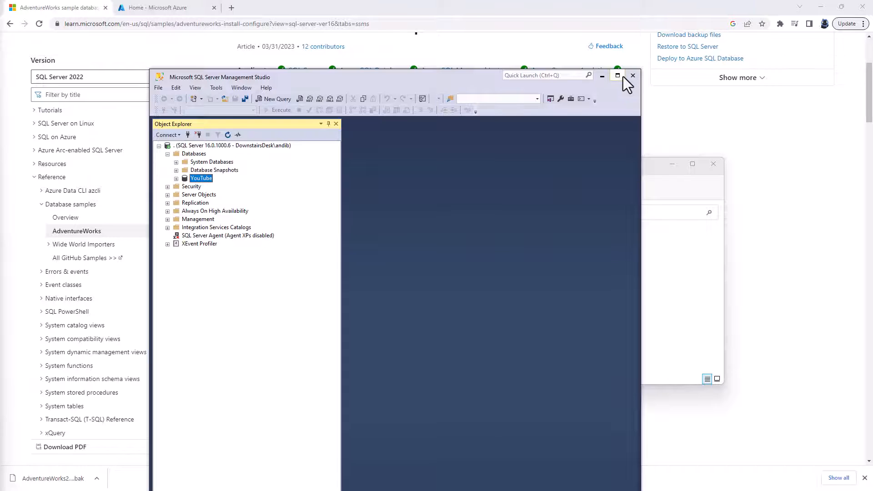
left_click(617, 75)
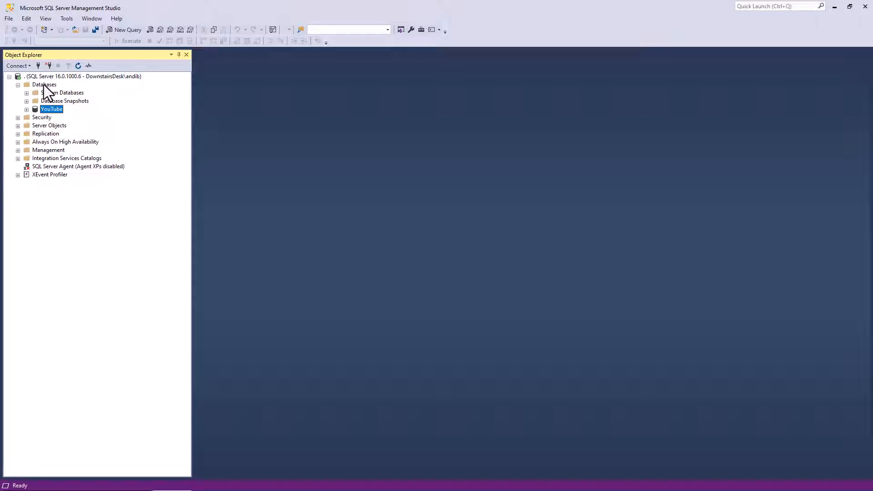
left_click(45, 18)
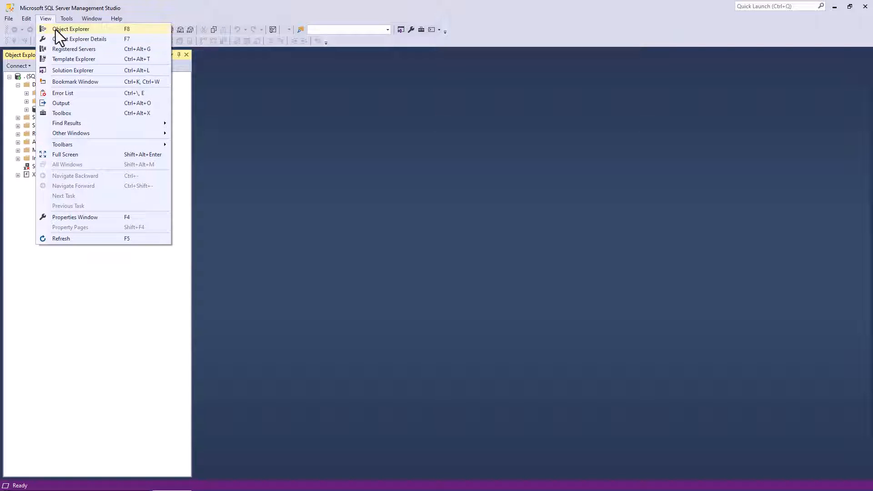
left_click(29, 53)
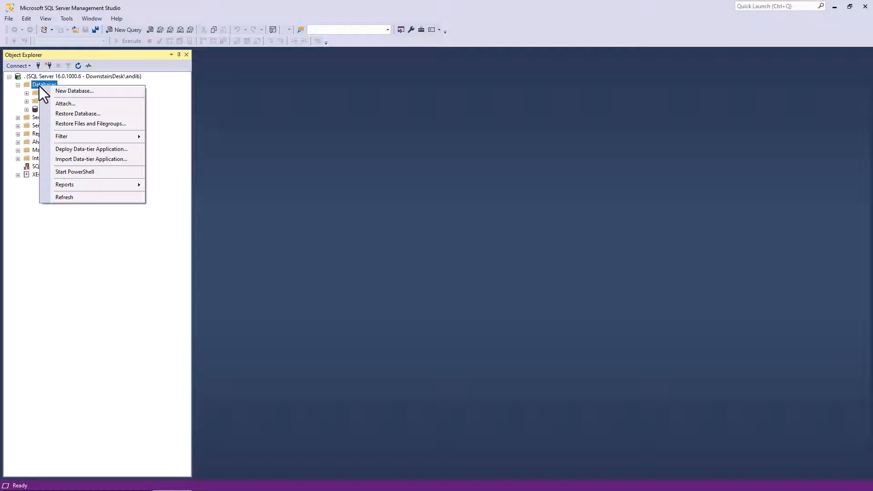
right_click(39, 86)
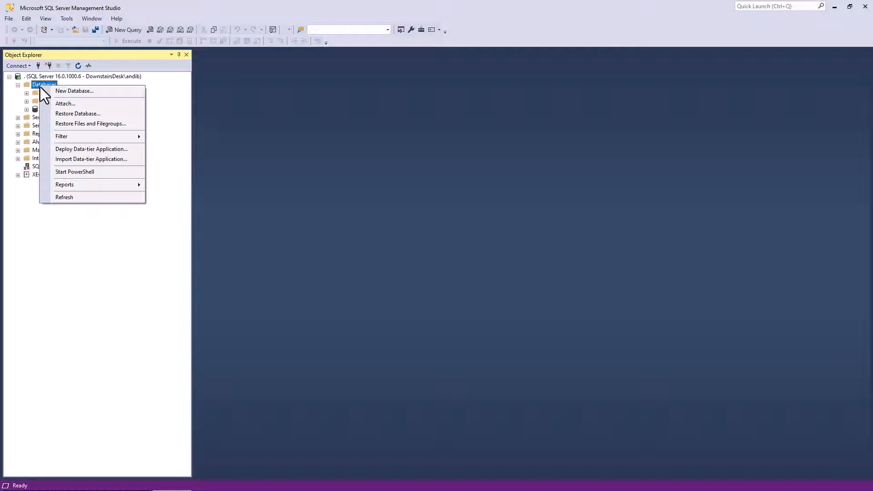
left_click(94, 114)
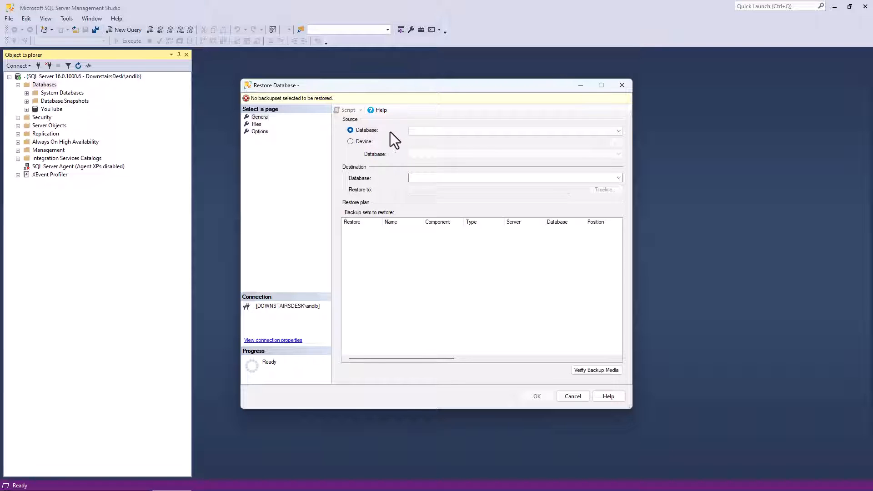
Step: Set the restore source to Device and choose File as the backup media type
left_click(350, 142)
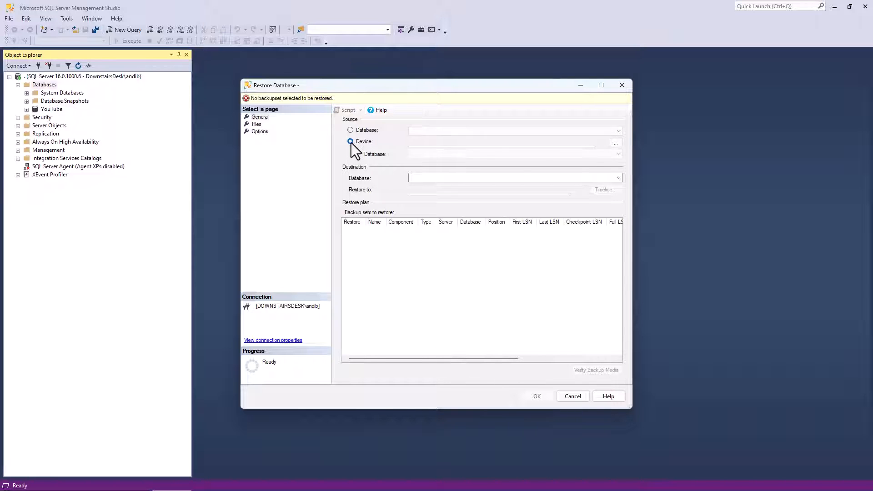
left_click(615, 143)
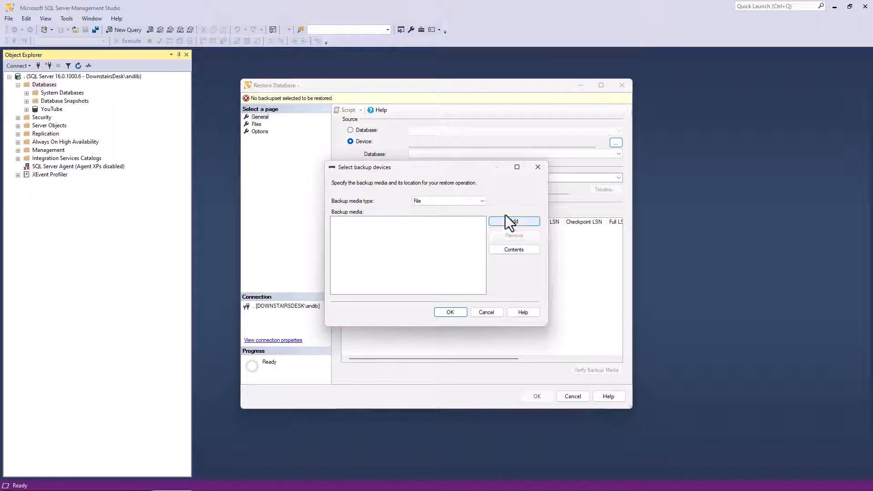
left_click(432, 202)
left_click(429, 208)
left_click(459, 202)
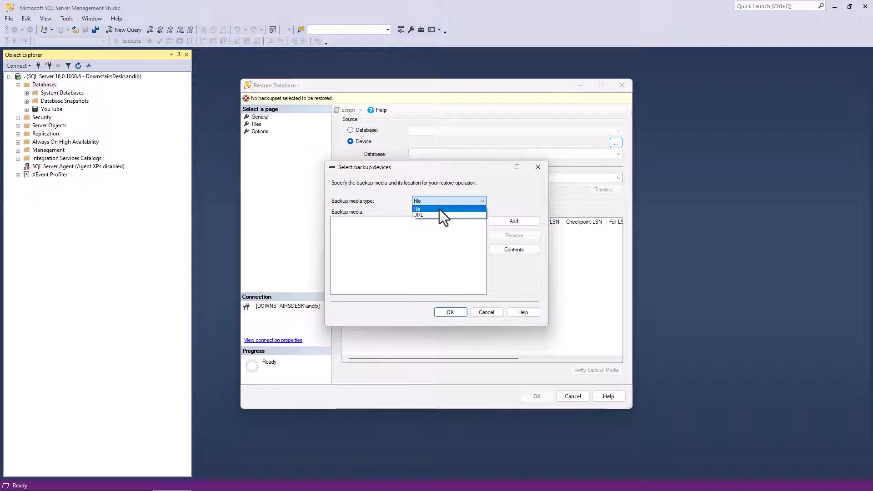
left_click(439, 209)
Step: Add AdventureWorks2014.bak from the C:\b folder as the backup media and accept it as the restore source
left_click(520, 222)
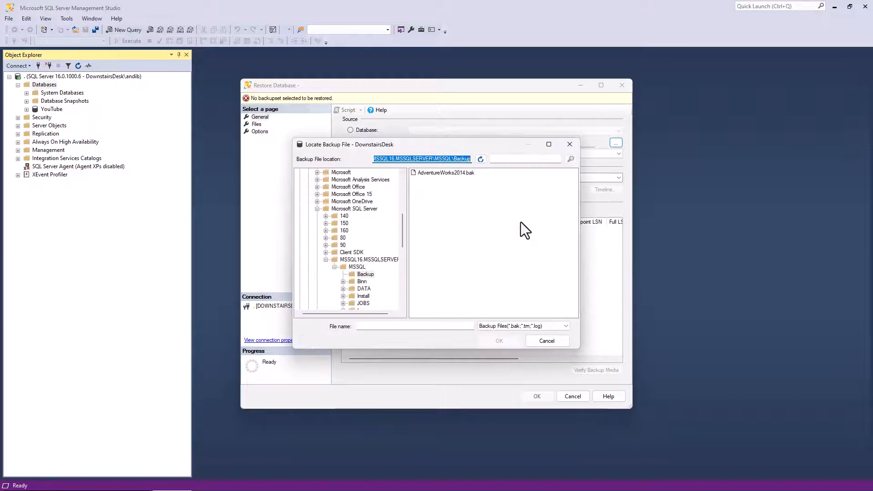
left_click_drag(403, 232, 403, 184)
left_click(321, 201)
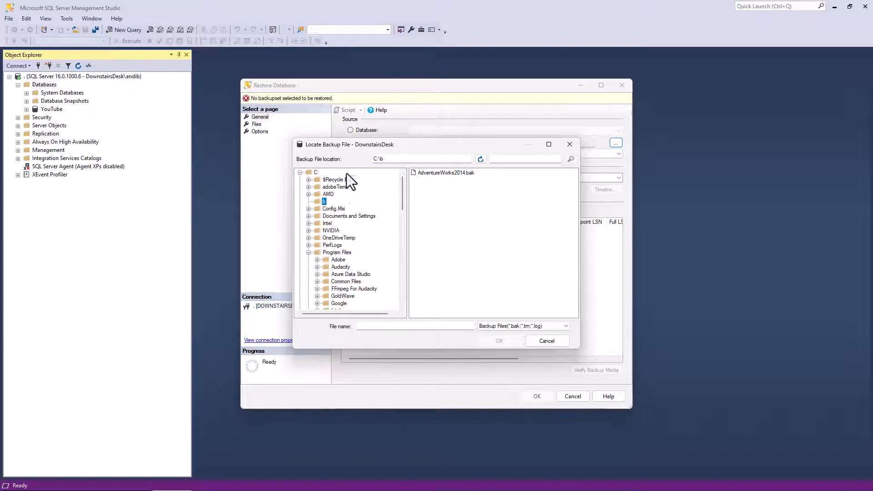
left_click(442, 175)
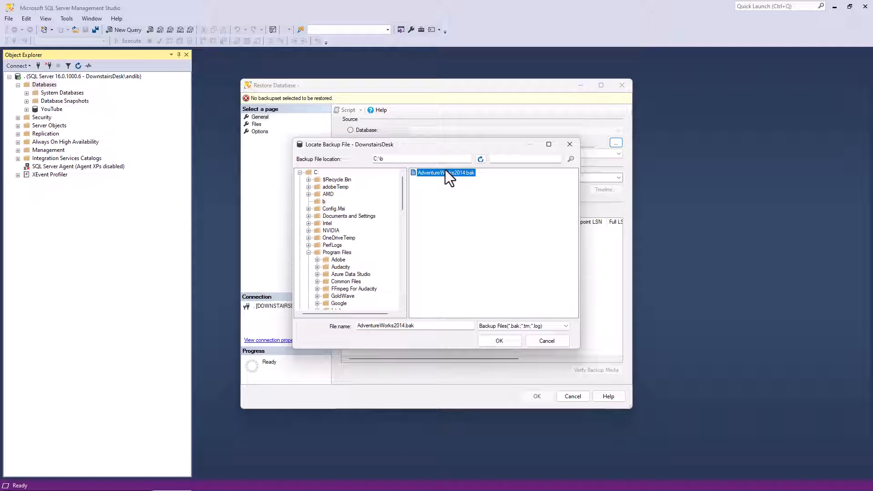
left_click(499, 341)
left_click(454, 310)
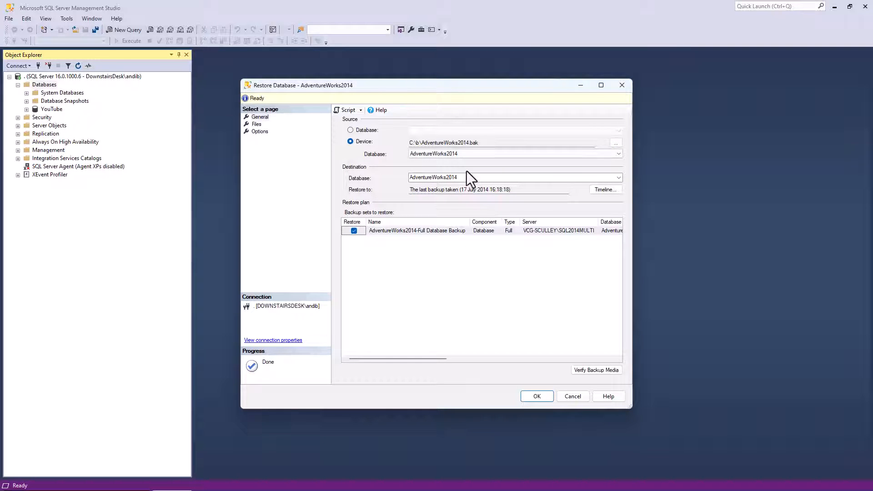
Step: Run the AdventureWorks2014 restore with the default destination, and expand the restored database down to its list of tables
left_click(538, 396)
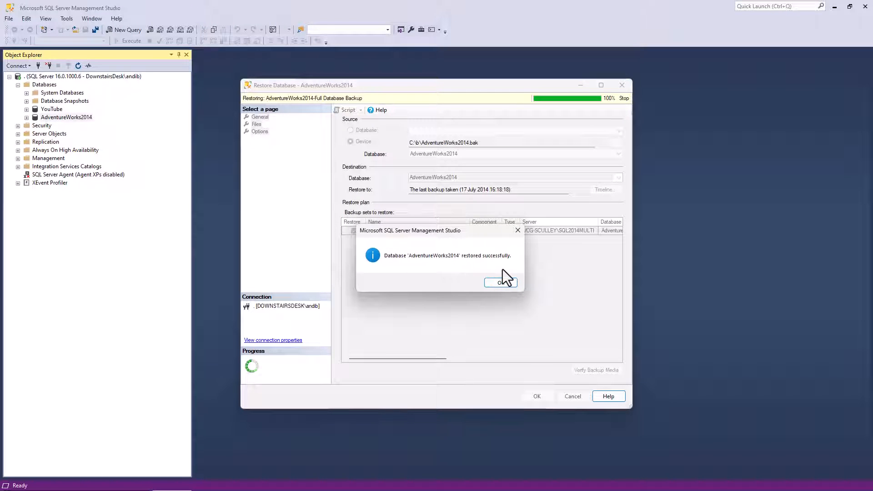
left_click(506, 284)
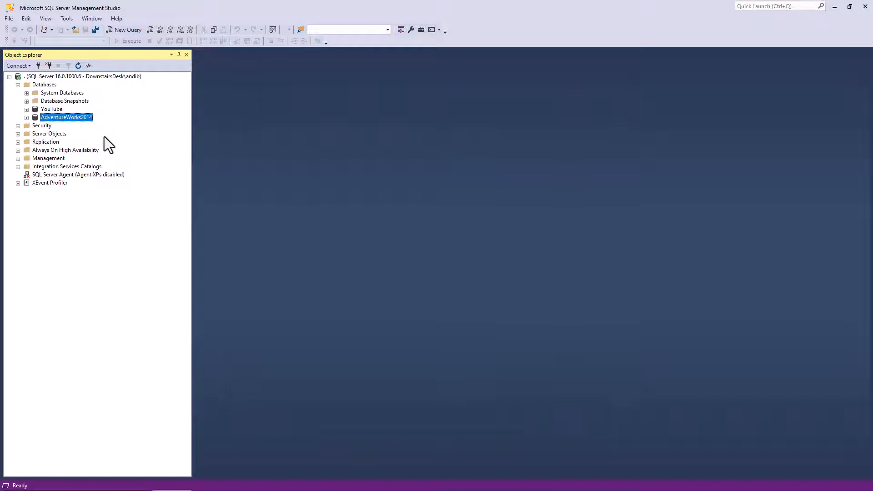
left_click(26, 117)
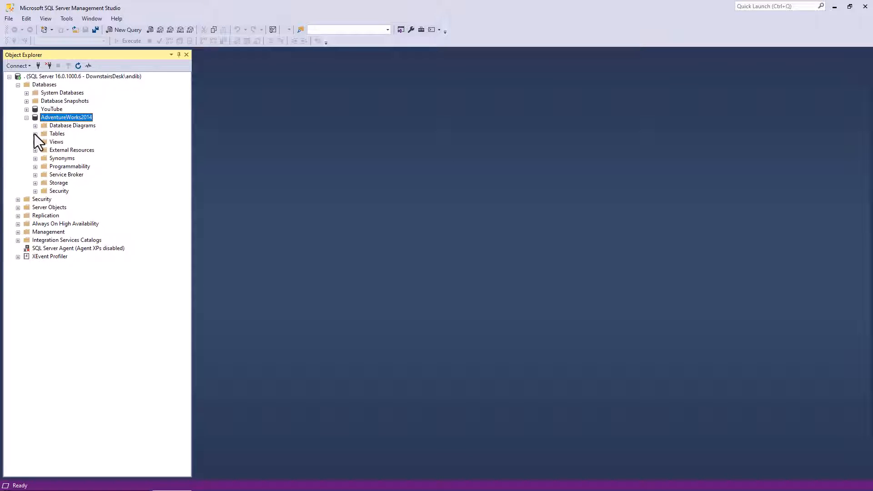
left_click(35, 134)
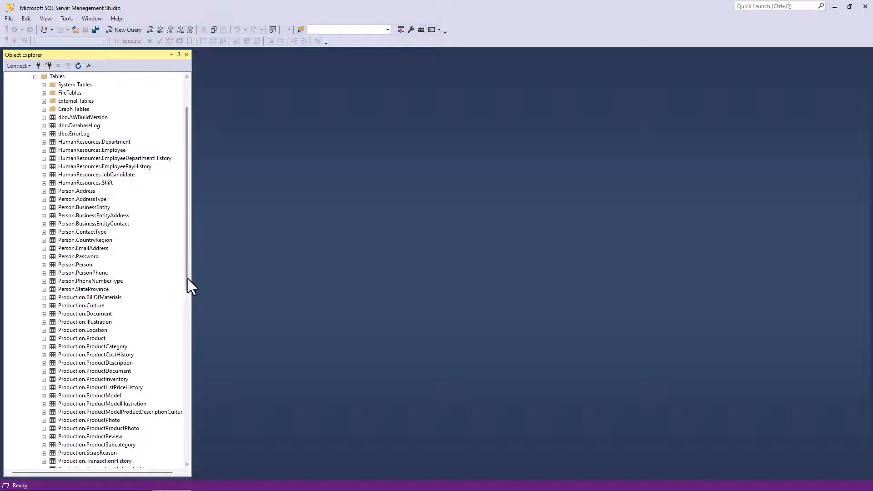
Step: Write a new query that selects all columns from the [Sales].[SalesOrderDetail] table in AdventureWorks2014
left_click_drag(188, 278, 191, 415)
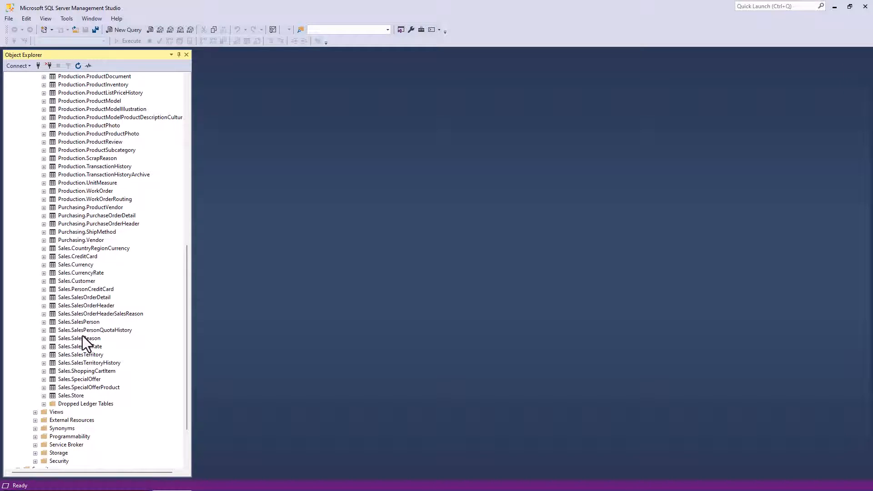
left_click(125, 30)
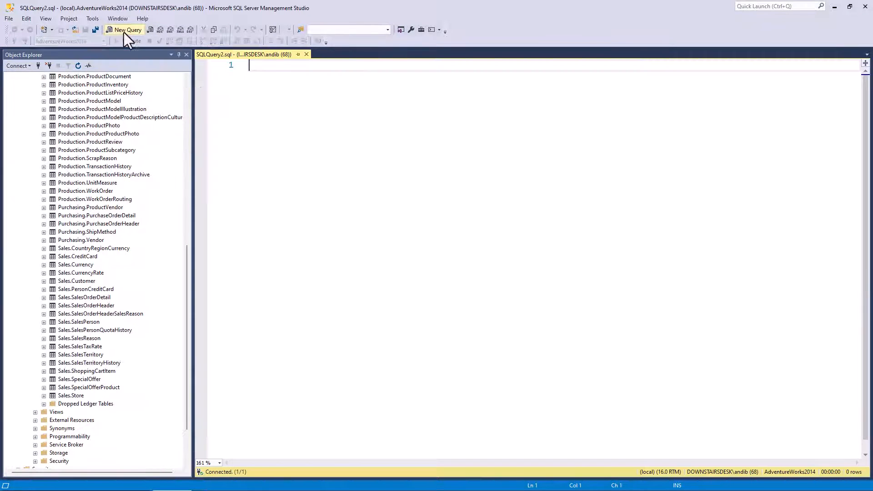
type("SELECT *")
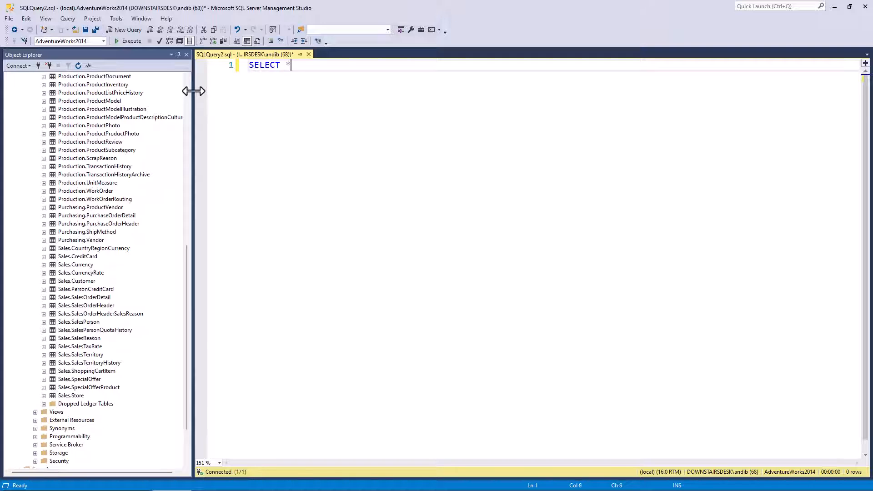
key("Return")
type("FROM")
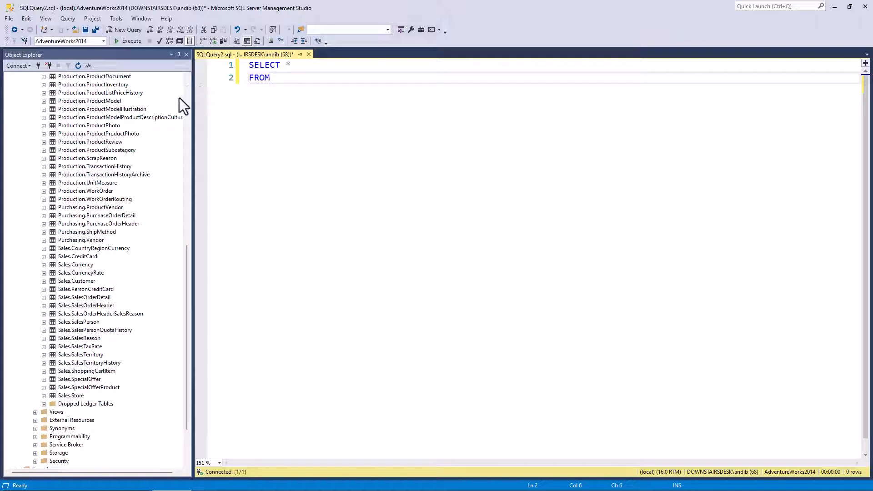
left_click_drag(85, 297, 314, 109)
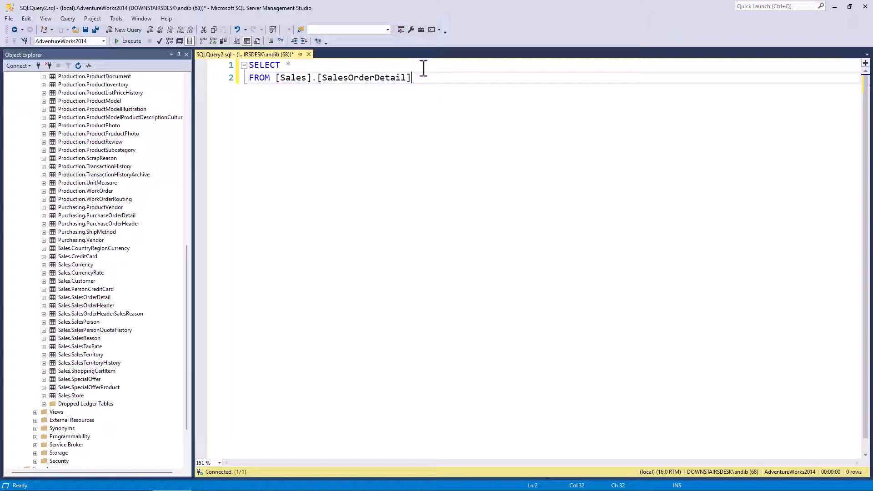
Step: Execute the SalesOrderDetail query and look over the returned rows
left_click(127, 41)
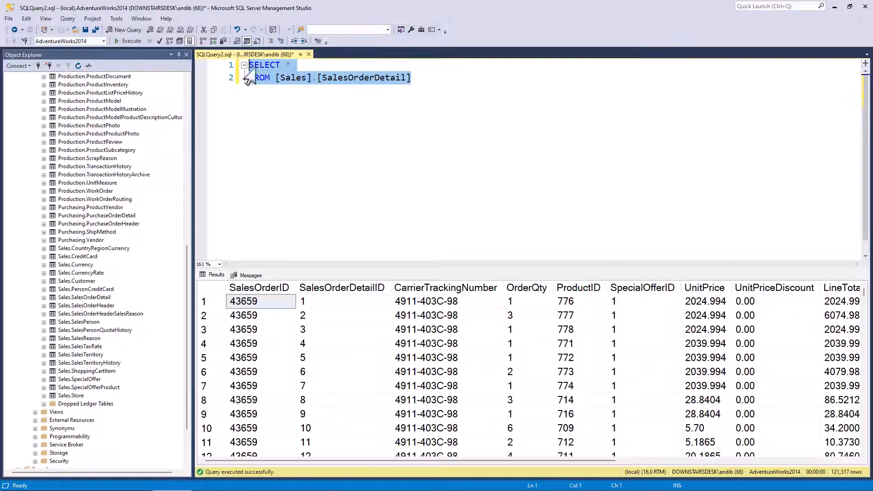
left_click(338, 119)
mouse_move(863, 292)
left_mouse_down()
mouse_move(859, 483)
mouse_move(864, 290)
left_mouse_up()
left_click(491, 152)
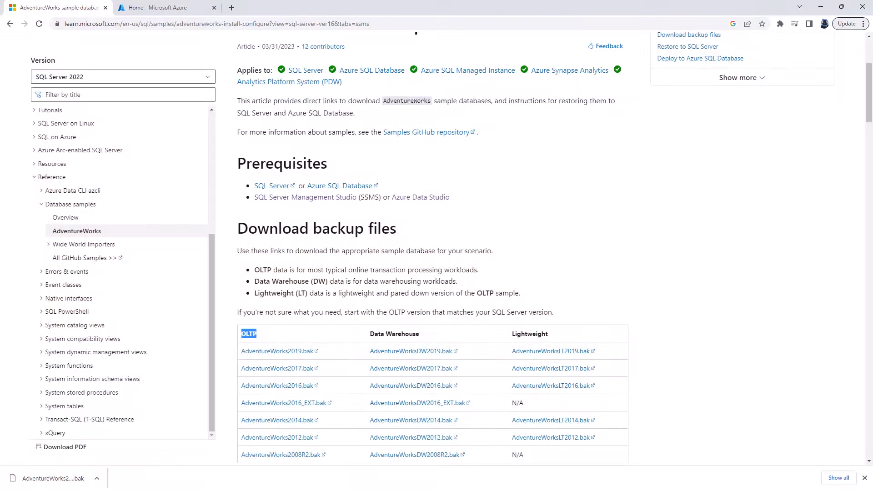
Step: Switch to the Azure portal in the browser, find the Azure SQL service, and start creating a SQL database of type Single database
left_click(179, 9)
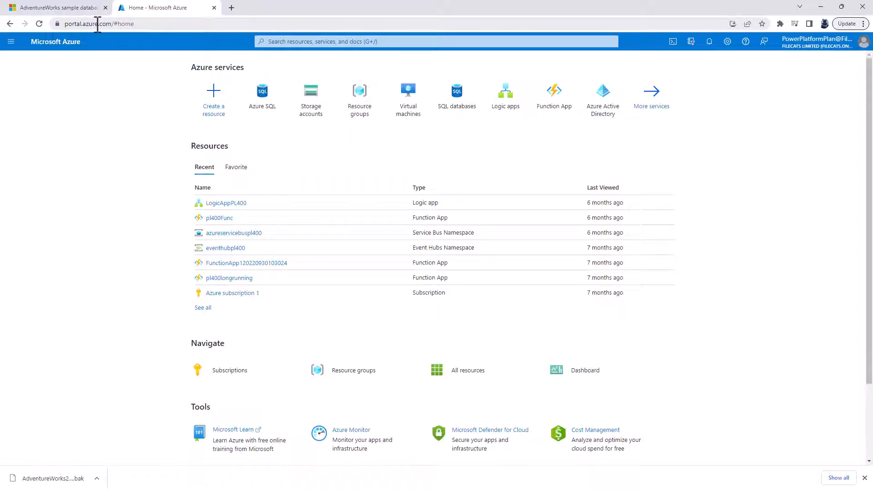
left_click(328, 43)
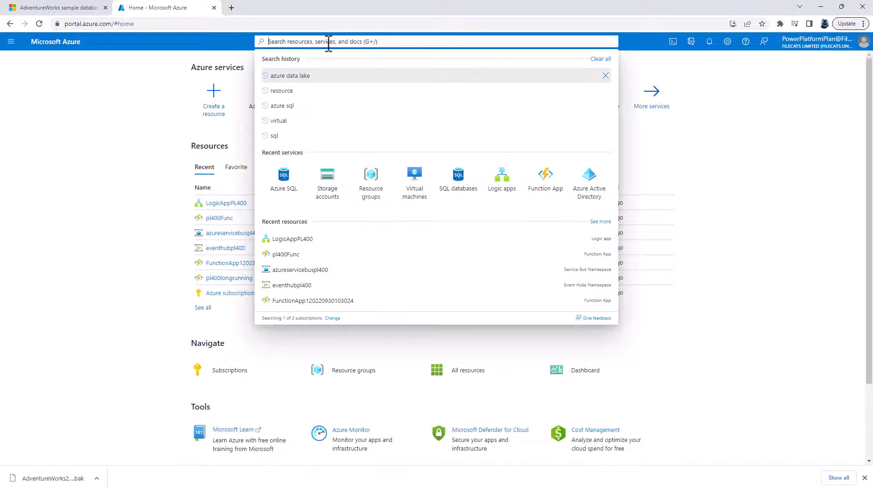
type("AZURE SQL")
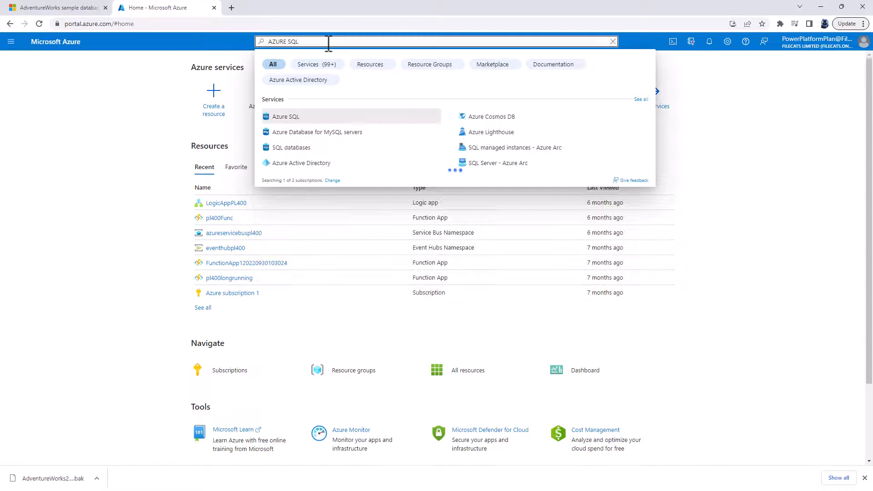
left_click(292, 118)
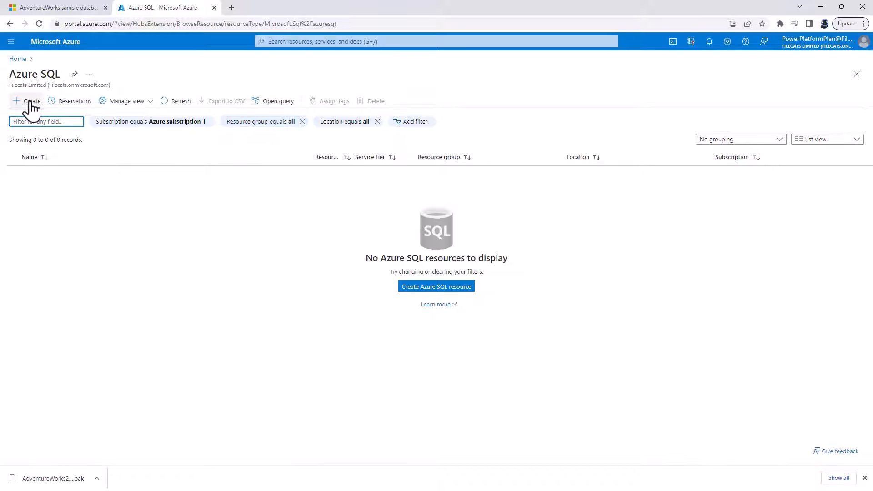
left_click(30, 108)
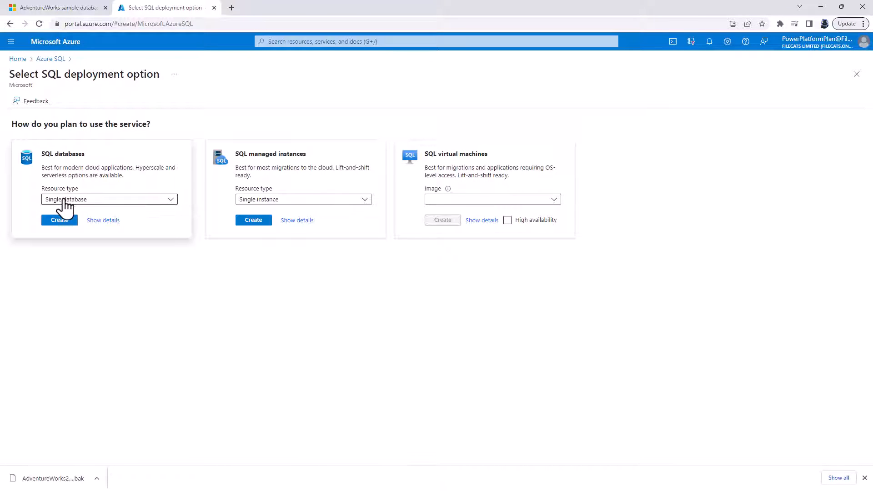
left_click(65, 221)
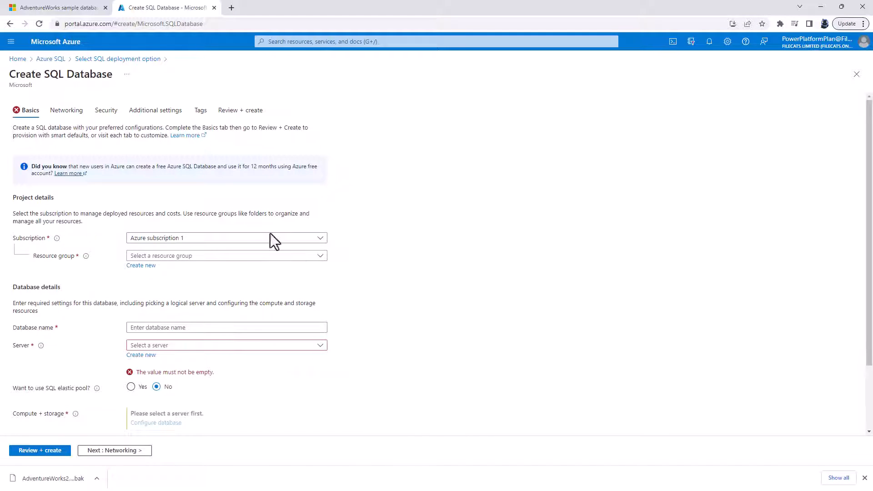
Step: In the new database's additional settings, set Use existing data to Sample
left_click(162, 113)
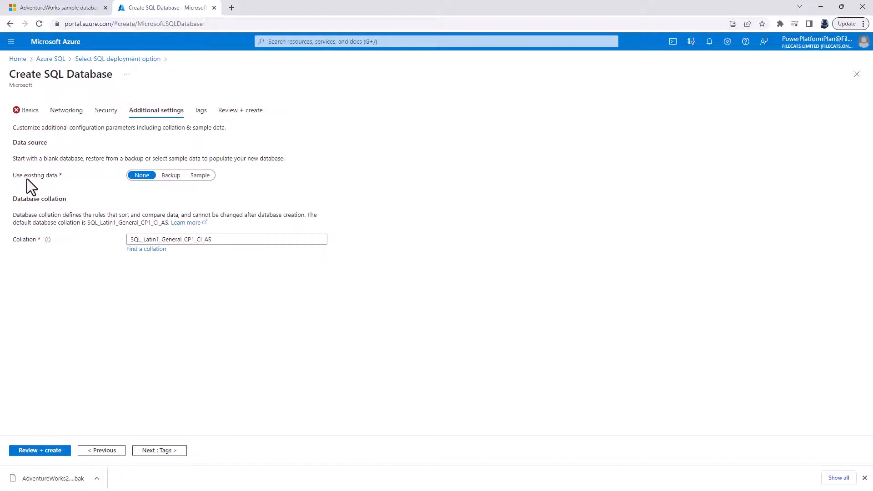
left_click_drag(14, 142, 47, 143)
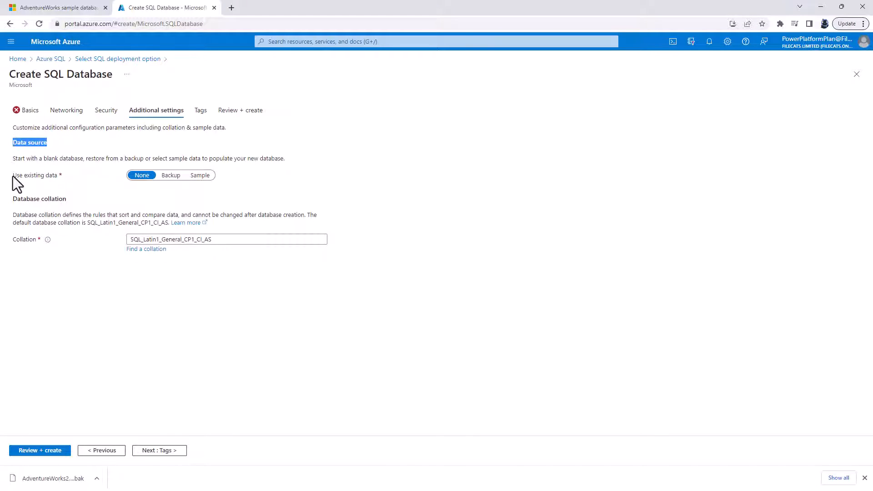
left_click_drag(12, 176, 42, 176)
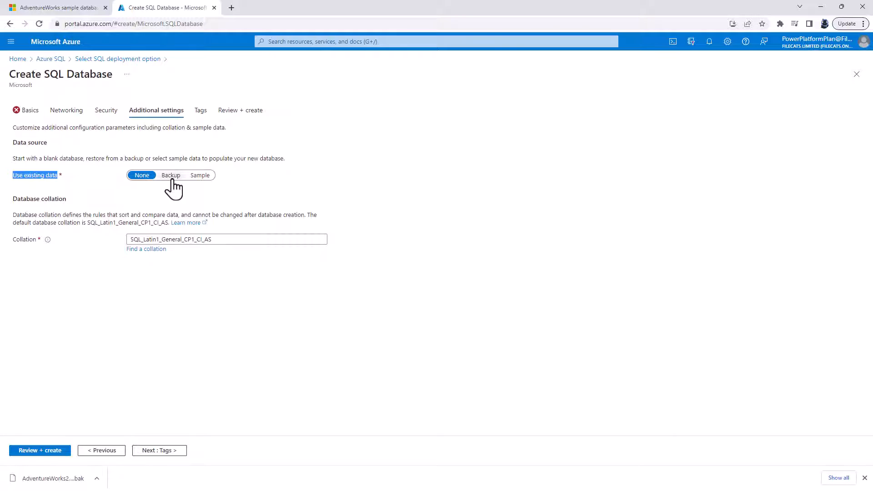
left_click(201, 178)
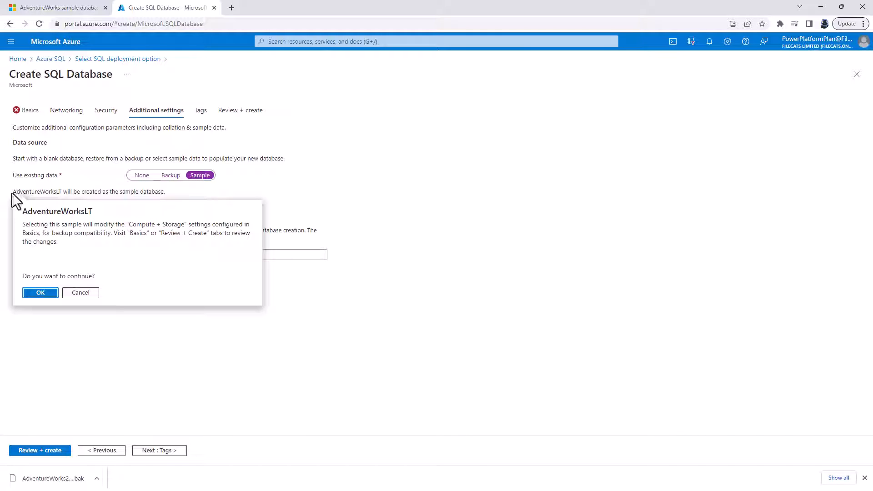
Step: Check the Lightweight column on the AdventureWorks download page, and accept the AdventureWorksLT sample for the new Azure database
left_click(73, 8)
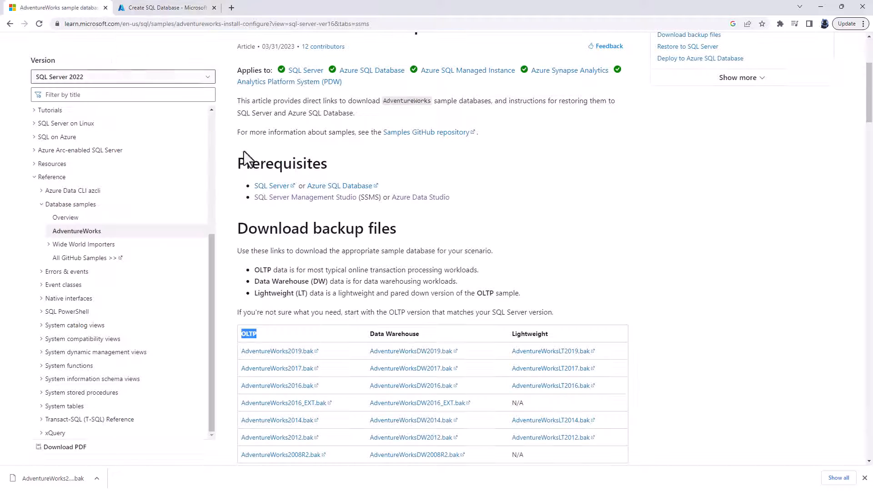
left_click_drag(512, 333, 555, 333)
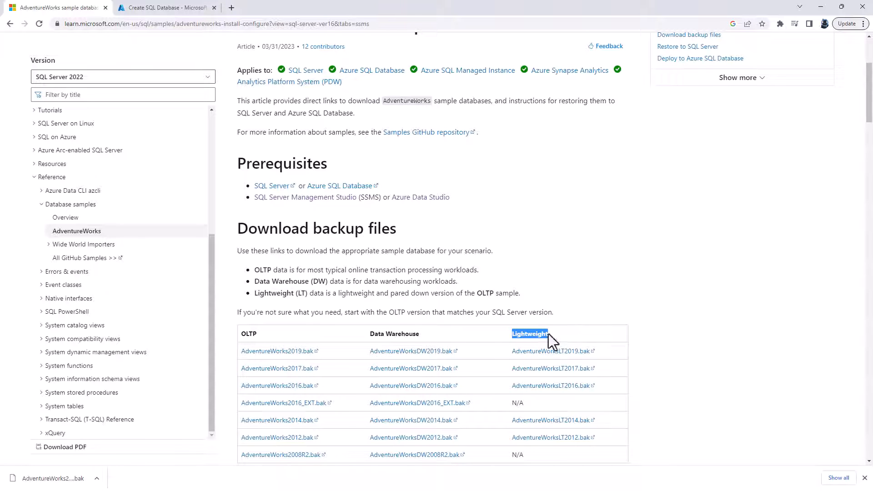
left_click(181, 10)
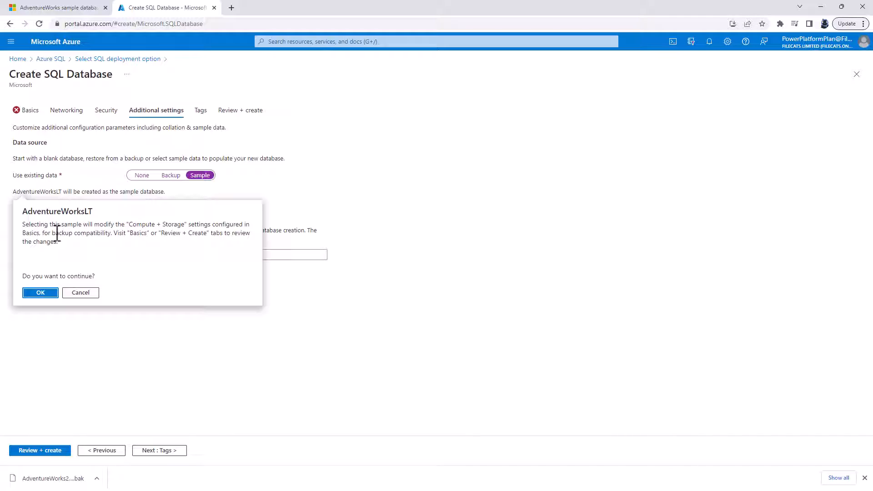
left_click(44, 293)
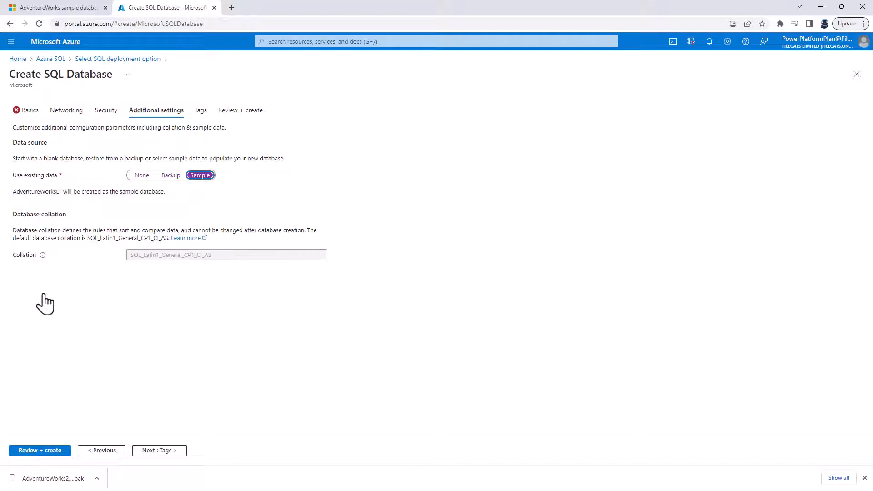
Step: Review the Basics and Additional settings of the Azure database, and compare the sample choice with the backup files on the download page
left_click(26, 113)
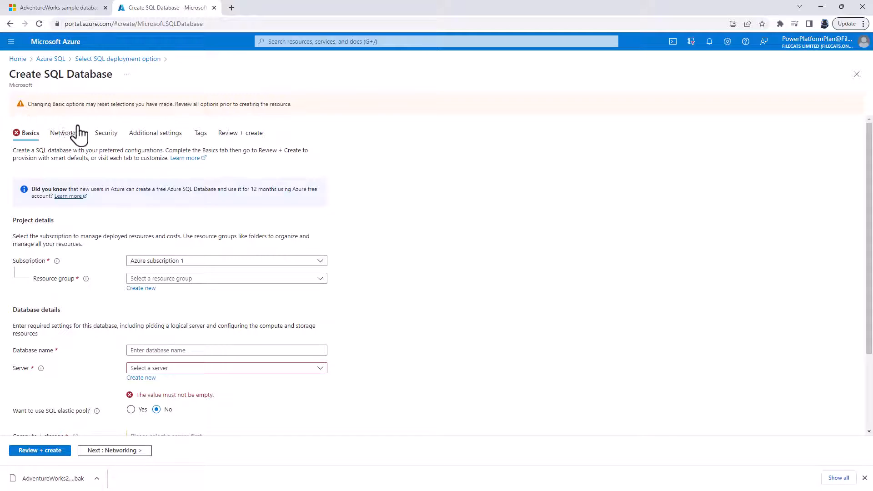
left_click(153, 133)
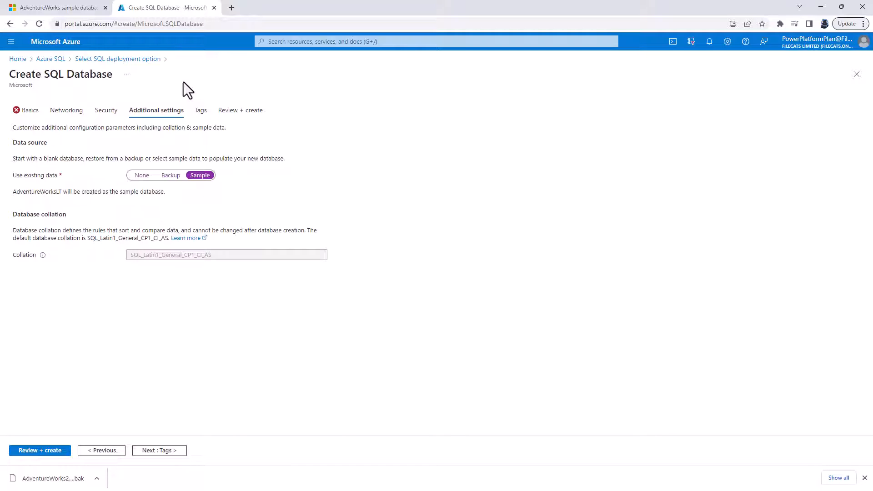
left_click(76, 11)
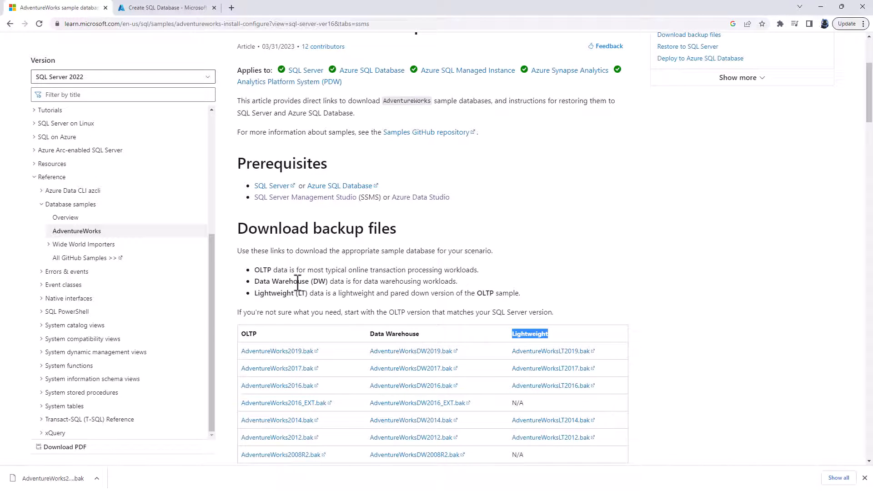
left_click(192, 11)
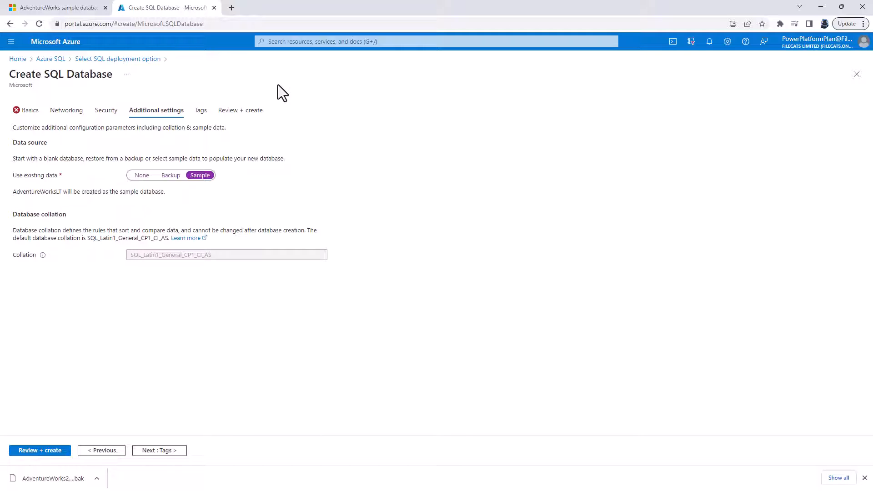
Step: Switch to the idodata.com site in Edge, open the DP-300: Administering Relational Databases course page, and read its overview and learning path
key("alt+Tab")
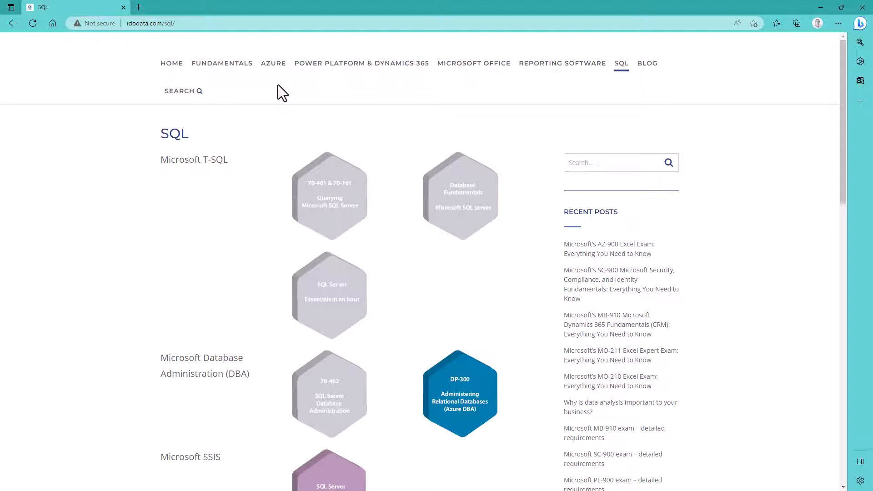
mouse_move(629, 67)
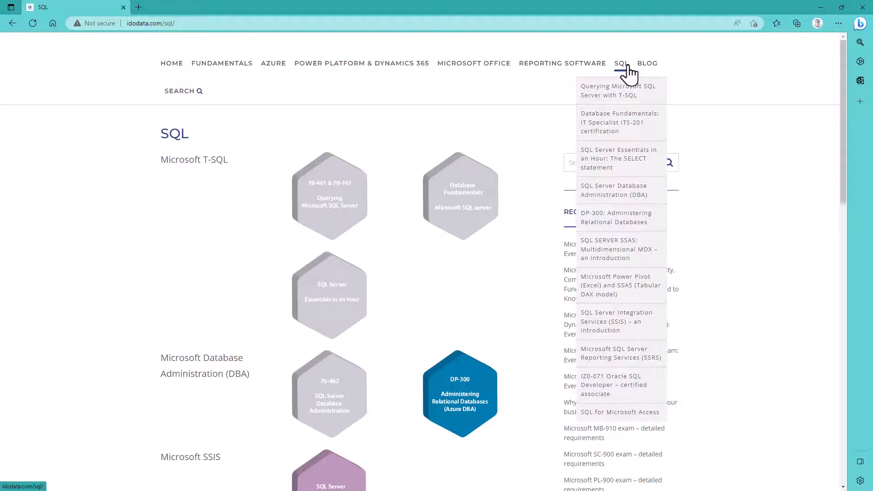
left_click(626, 223)
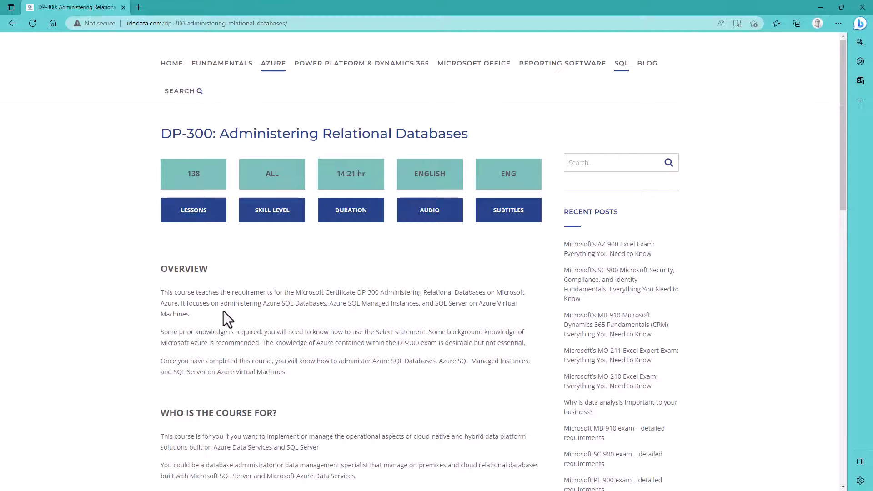
mouse_move(188, 303)
left_mouse_down()
mouse_move(330, 302)
mouse_move(190, 315)
left_mouse_up()
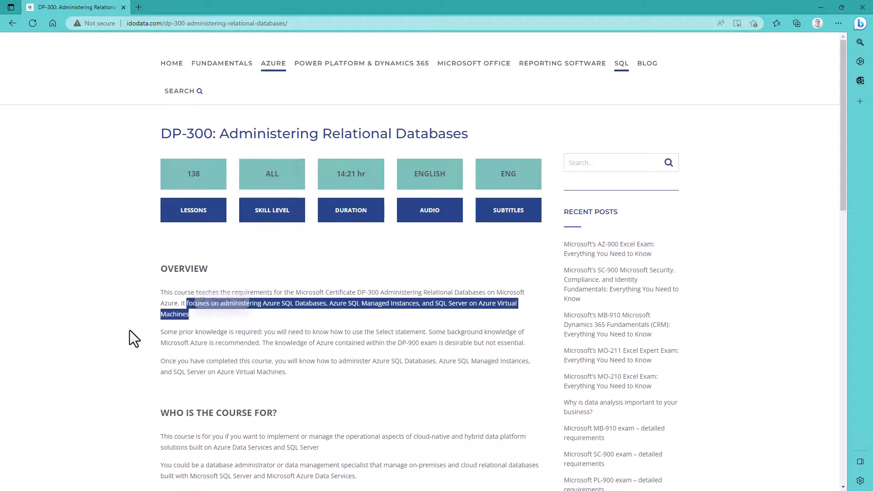
key("Page_Down")
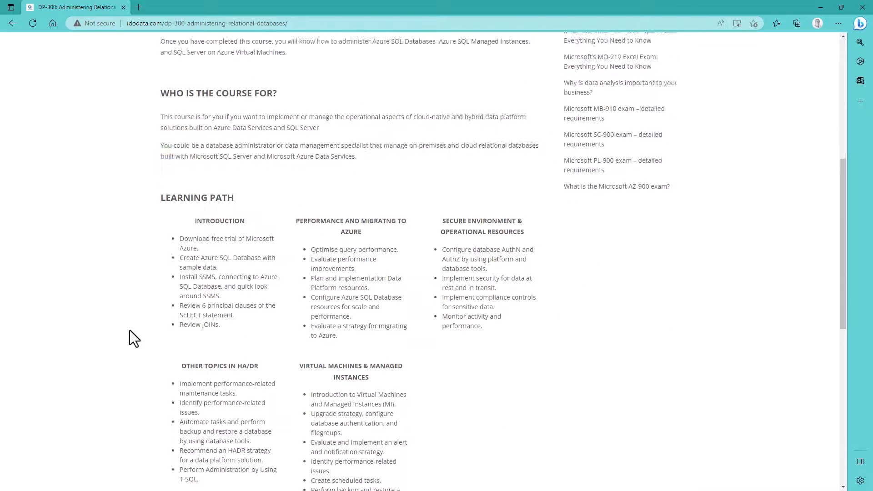